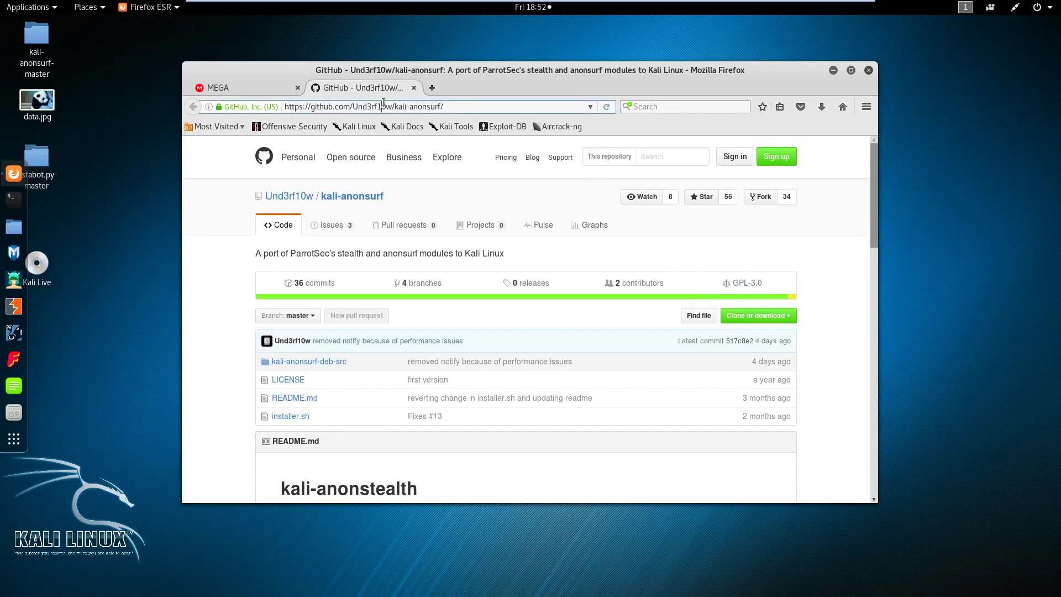
- Check the kali-anonsurf Clone or download options, then open the desktop kali-anonsurf-master folder's context menu
{"action": "left_click", "coordinate": [443, 106]}
{"action": "left_click", "coordinate": [19, 200]}
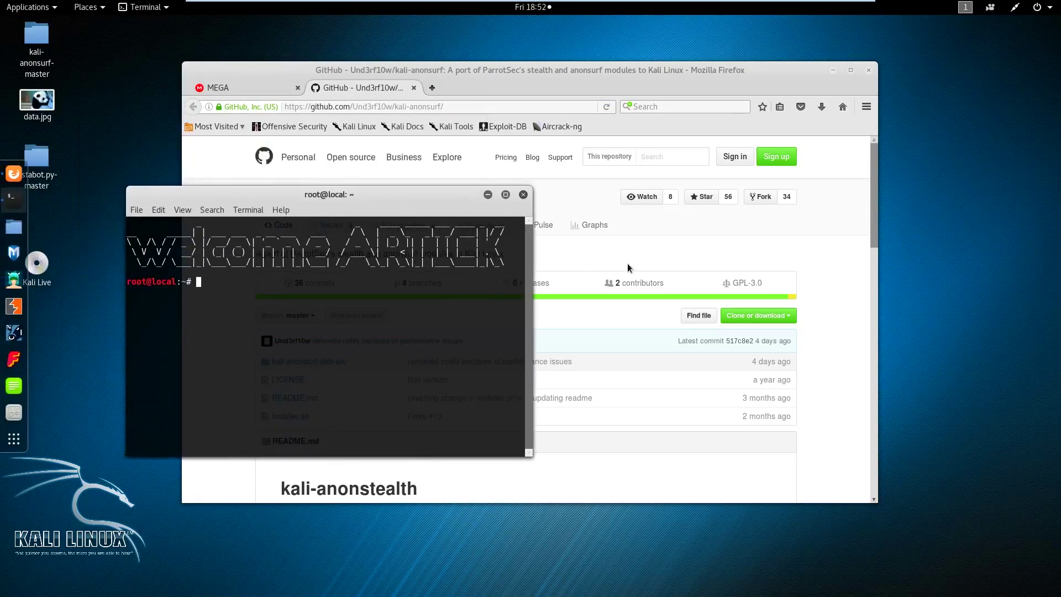
{"action": "left_click", "coordinate": [767, 319]}
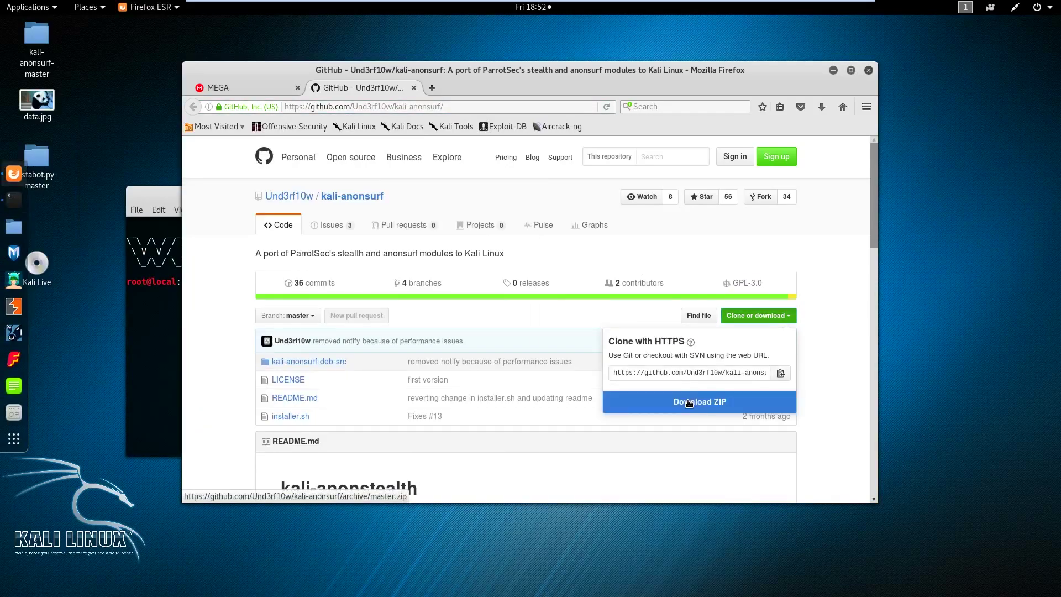
{"action": "left_click", "coordinate": [759, 229]}
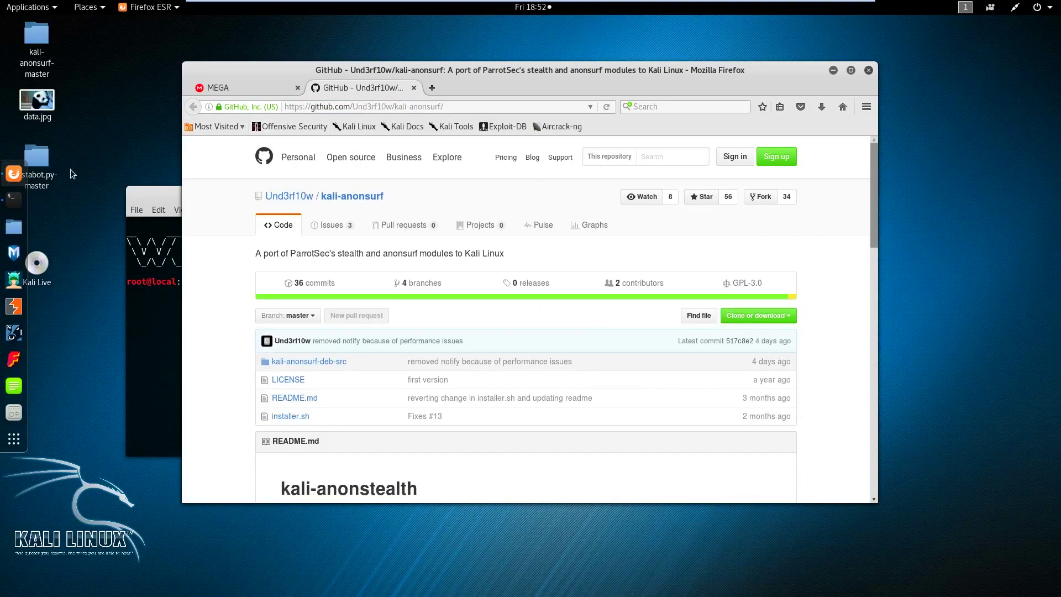
{"action": "double_click", "coordinate": [37, 38]}
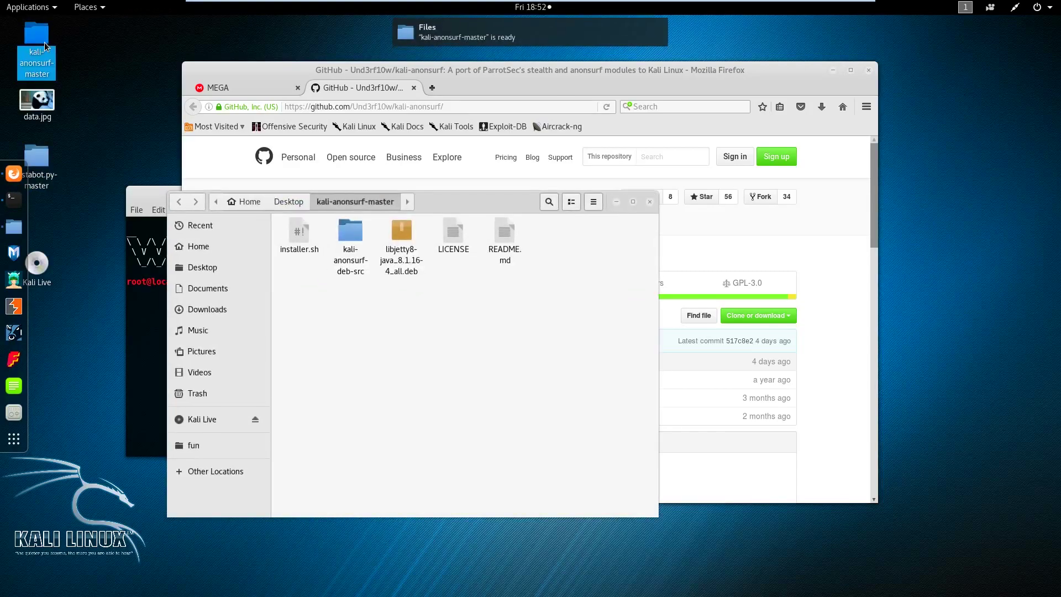
{"action": "right_click", "coordinate": [334, 348]}
- Abandon the ./installer.sh command and run anonsurf to display its start/stop/change/myip usage help
{"action": "left_click", "coordinate": [370, 419]}
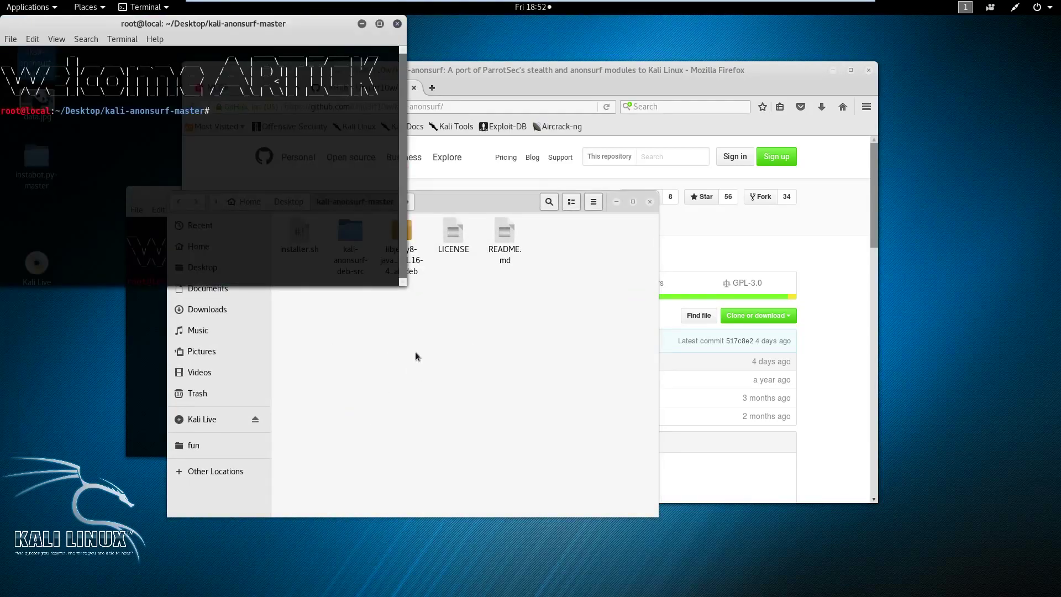
{"action": "type", "text": "./"}
{"action": "type", "text": "in"}
{"action": "key", "text": "Tab"}
{"action": "key", "text": "ctrl+c"}
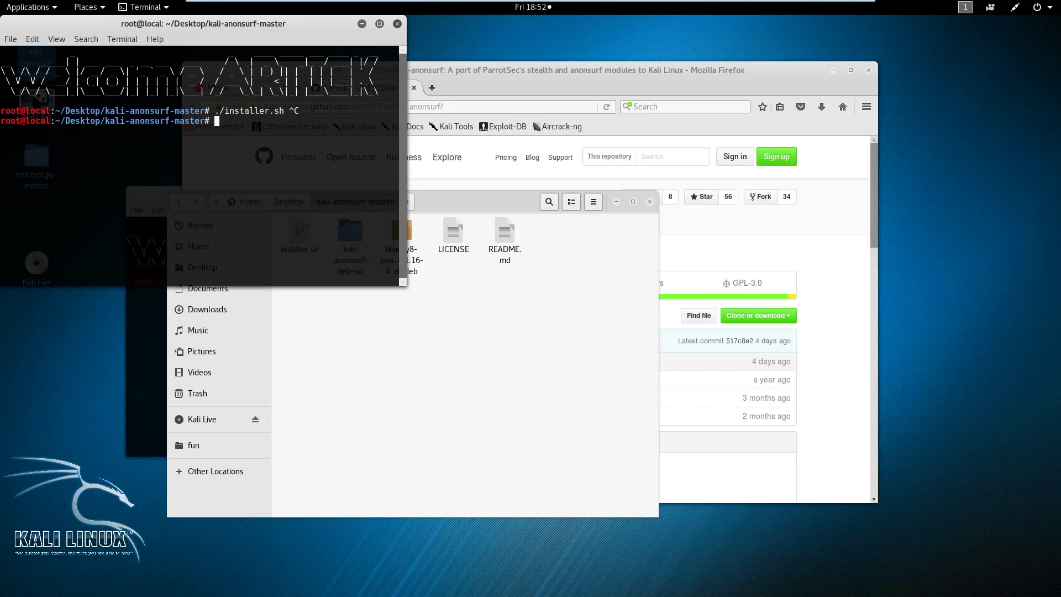
{"action": "type", "text": "anonsurf"}
{"action": "key", "text": "Return"}
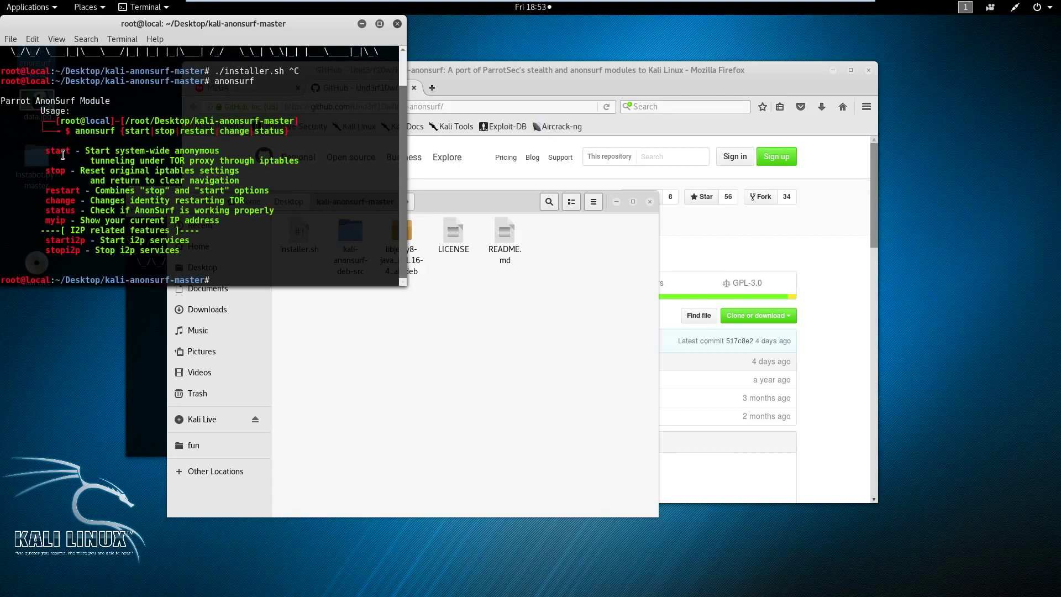
- Close the Files window, move Firefox aside, view the MEGA drive tab, and return to GitHub
{"action": "left_click", "coordinate": [652, 208]}
{"action": "left_click_drag", "start_coordinate": [576, 73], "coordinate": [711, 92]}
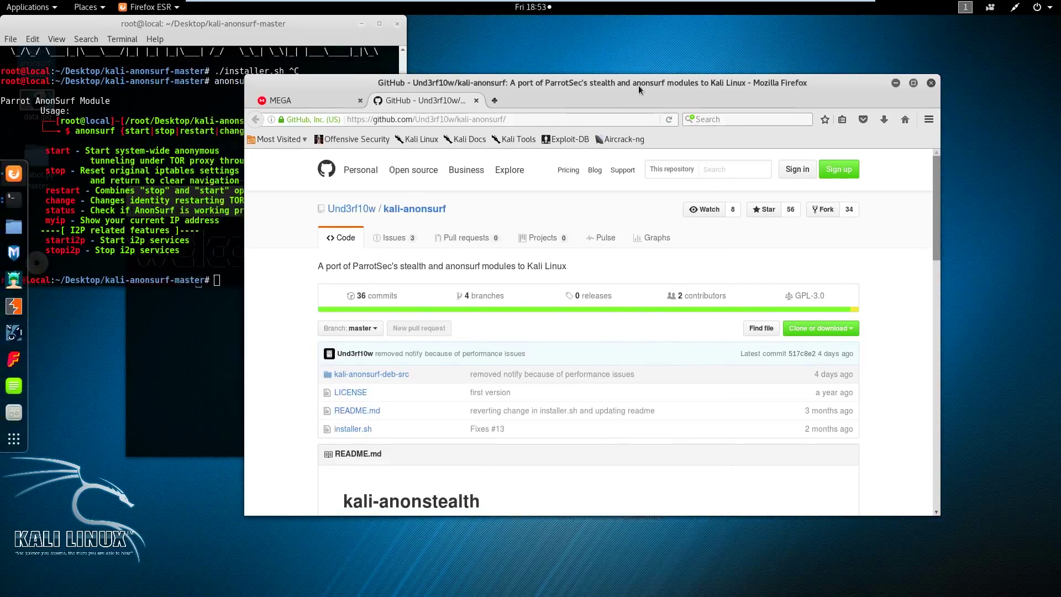
{"action": "left_click", "coordinate": [249, 332]}
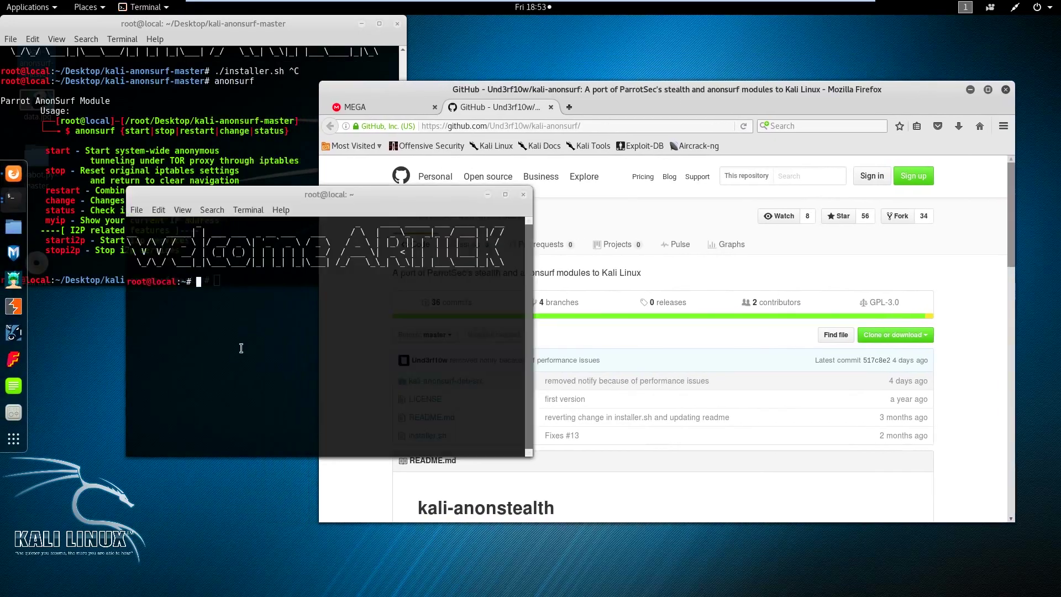
{"action": "left_click", "coordinate": [364, 108]}
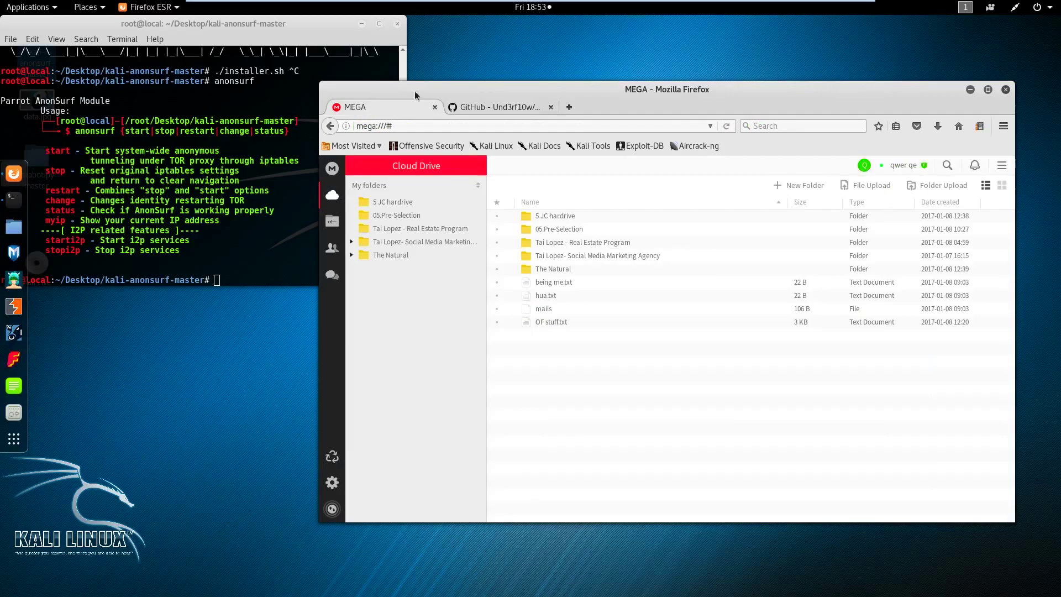
{"action": "left_click", "coordinate": [483, 107]}
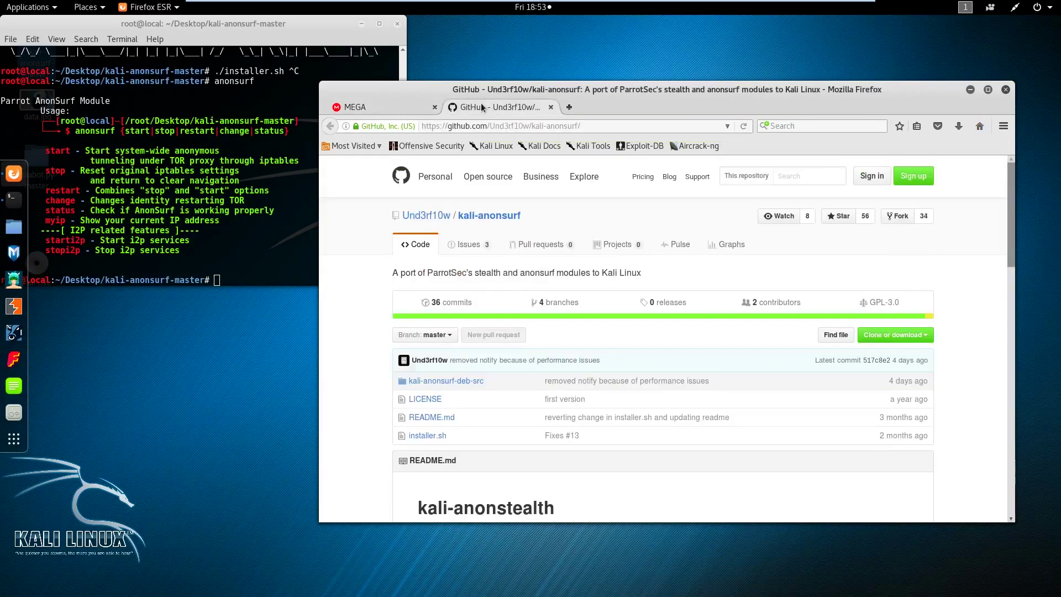
- Run 'anonsurf start' to route traffic through Tor, then 'anonsurf myip' showing 93.115.95.207
{"action": "left_click", "coordinate": [252, 256]}
{"action": "type", "text": "anonsurf st"}
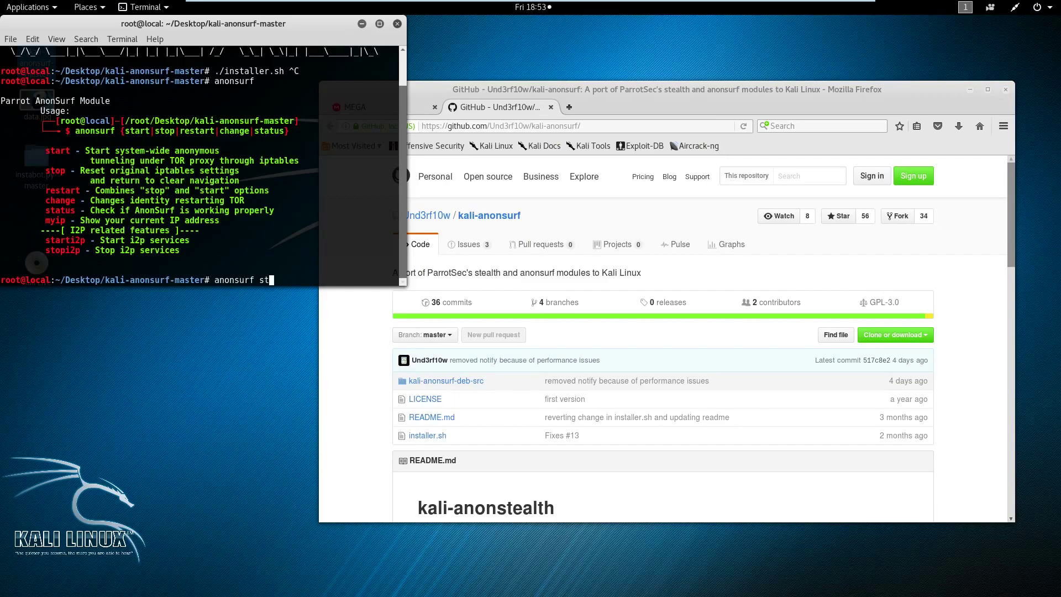
{"action": "type", "text": "art"}
{"action": "key", "text": "Return"}
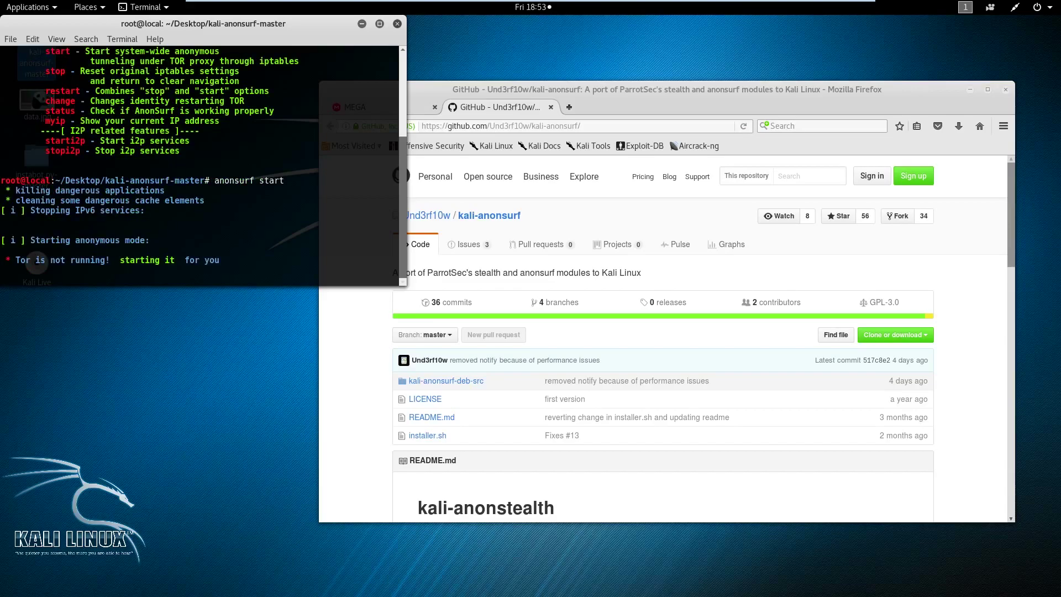
{"action": "type", "text": "anonsurf n"}
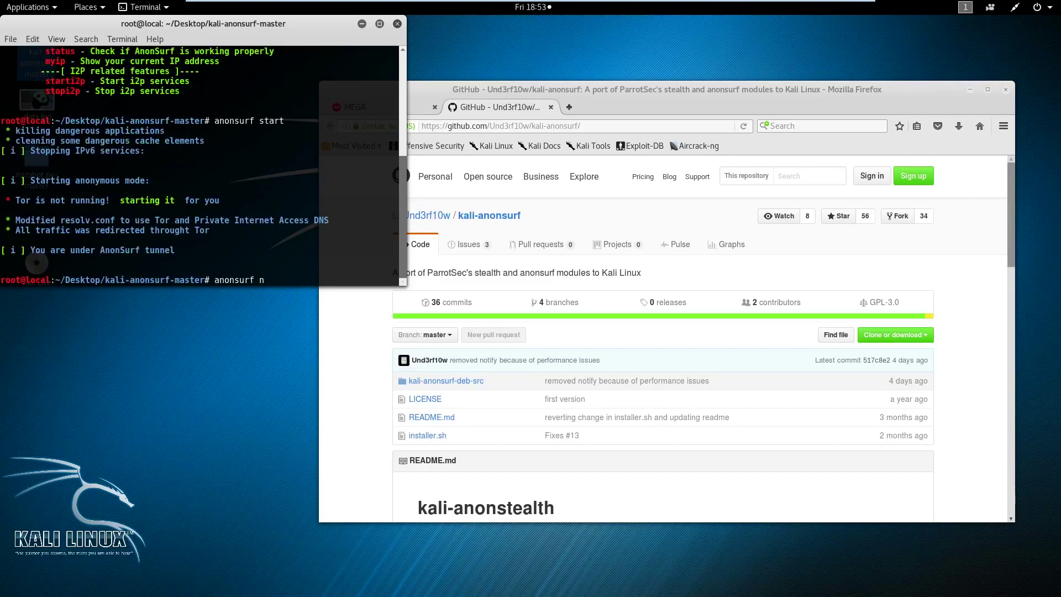
{"action": "key", "text": "BackSpace"}
{"action": "type", "text": "myip"}
{"action": "key", "text": "Return"}
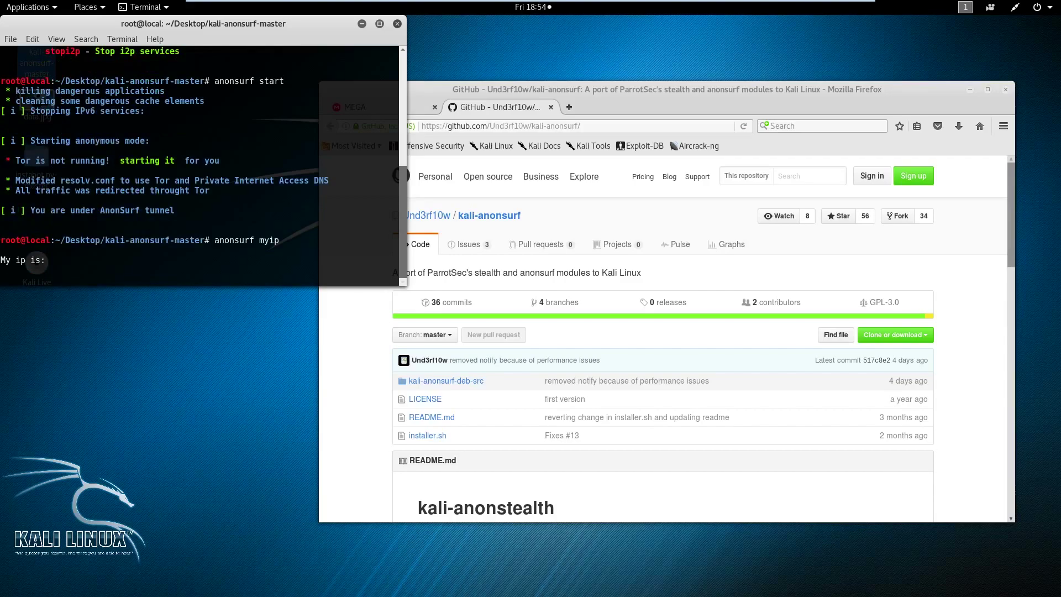
{"action": "type", "text": "anon"}
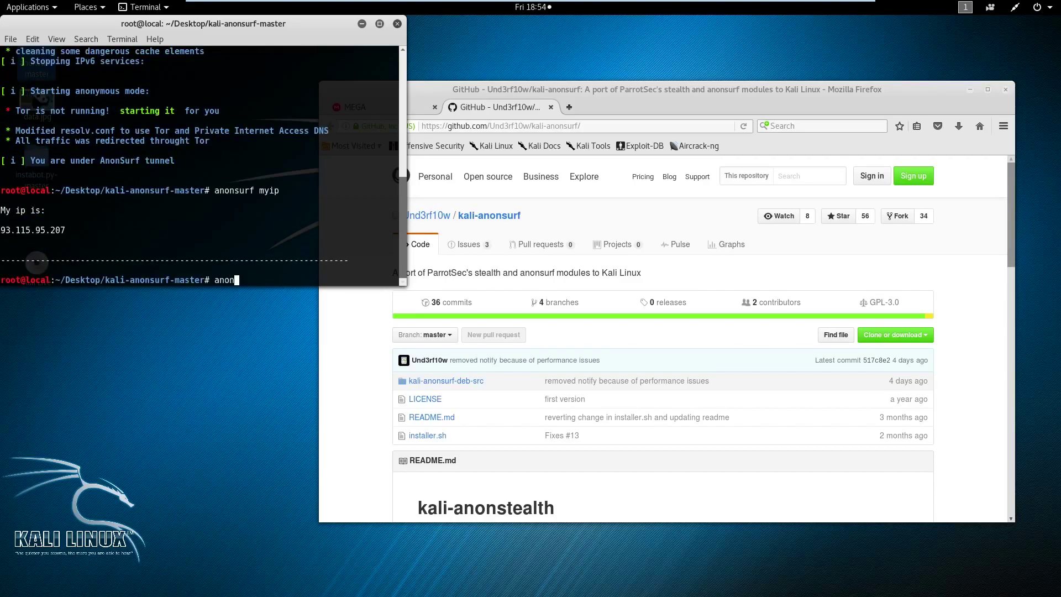
{"action": "type", "text": "surf chan"}
{"action": "type", "text": "ge"}
- Run 'anonsurf change' to switch Tor nodes, then rerun 'anonsurf myip' to recheck the IP
{"action": "key", "text": "Return"}
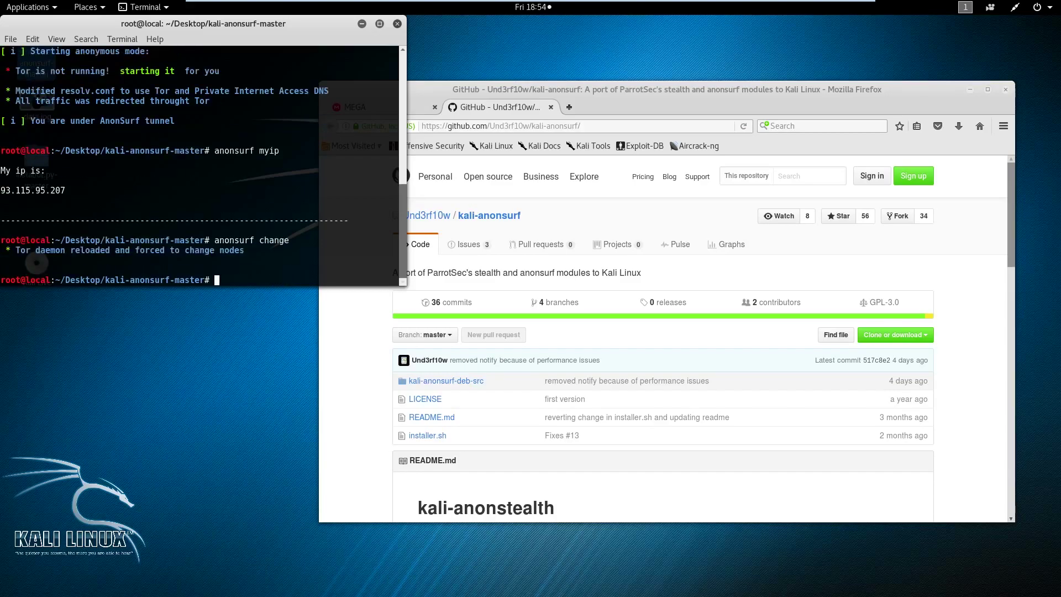
{"action": "key", "text": "Up"}
{"action": "key", "text": "Up"}
{"action": "key", "text": "Return"}
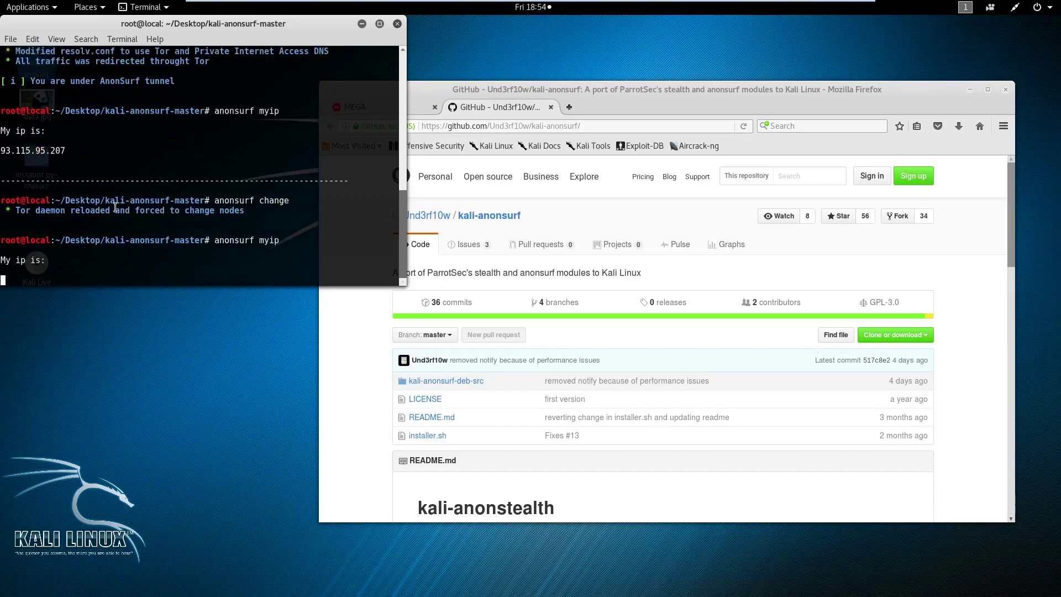